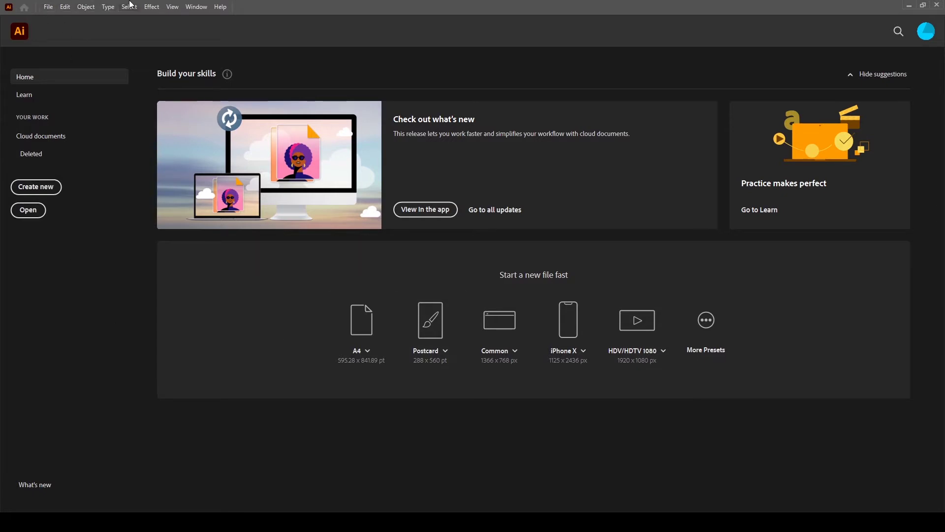
click(48, 6)
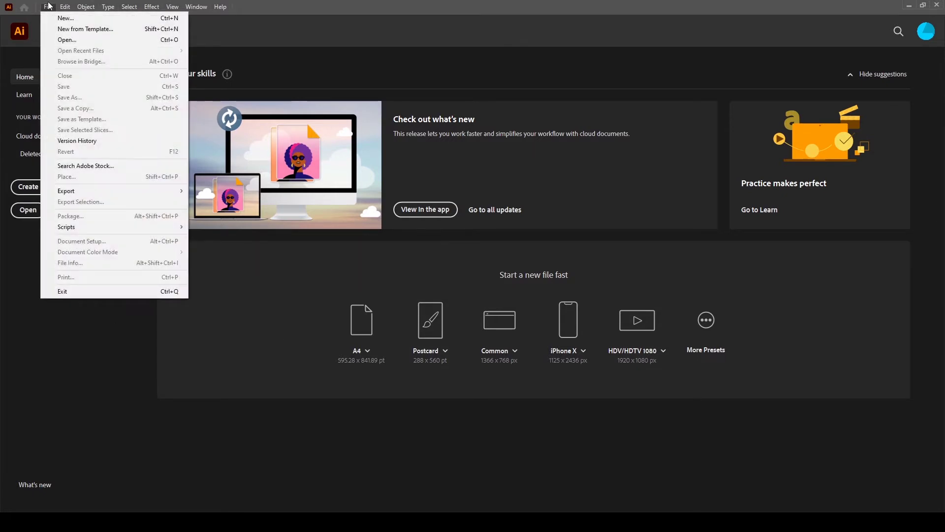
mouse_move(67, 9)
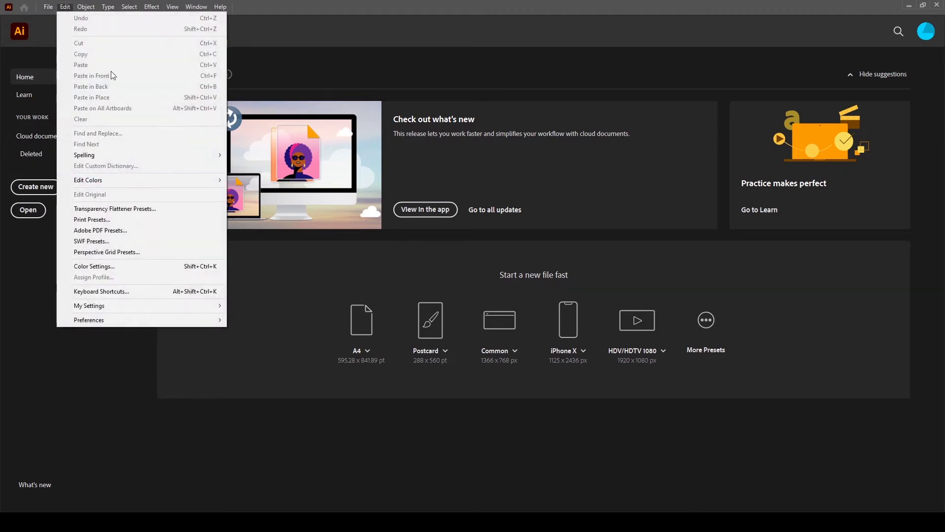
click(297, 5)
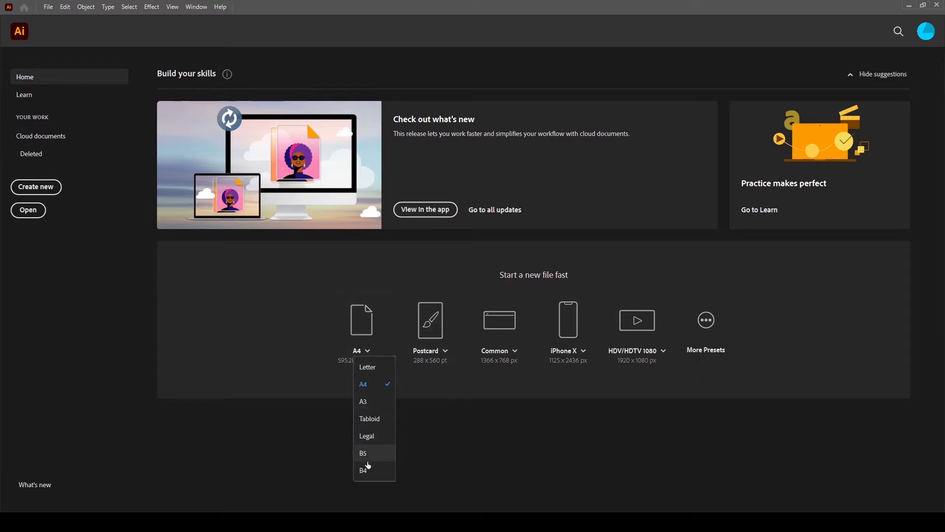
click(446, 352)
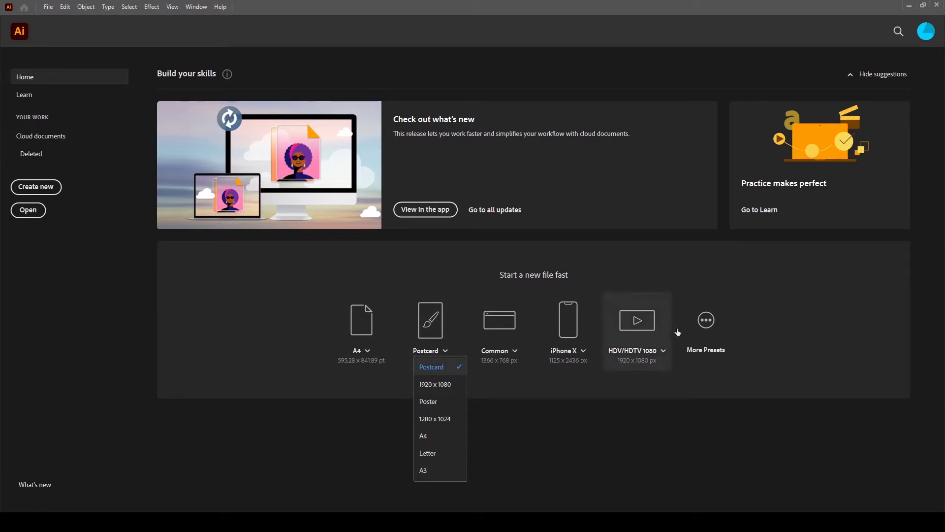
Step: Look through the web tutorials offered in the Learn section of the home screen
click(58, 94)
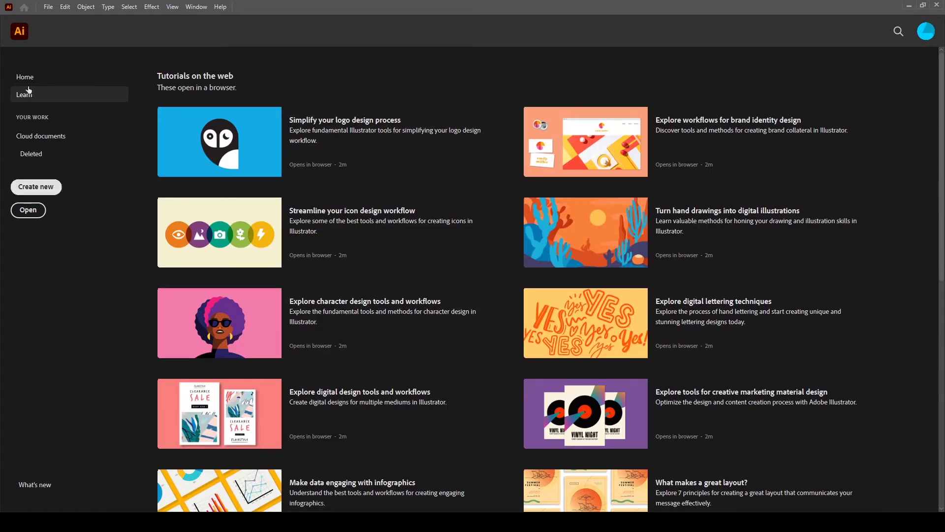
scroll(318, 293, down, 10)
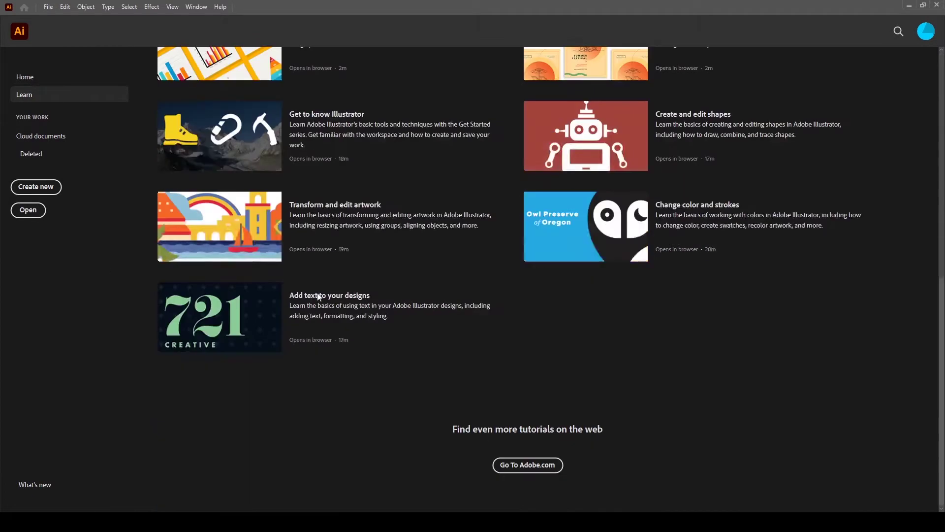
scroll(317, 293, up, 10)
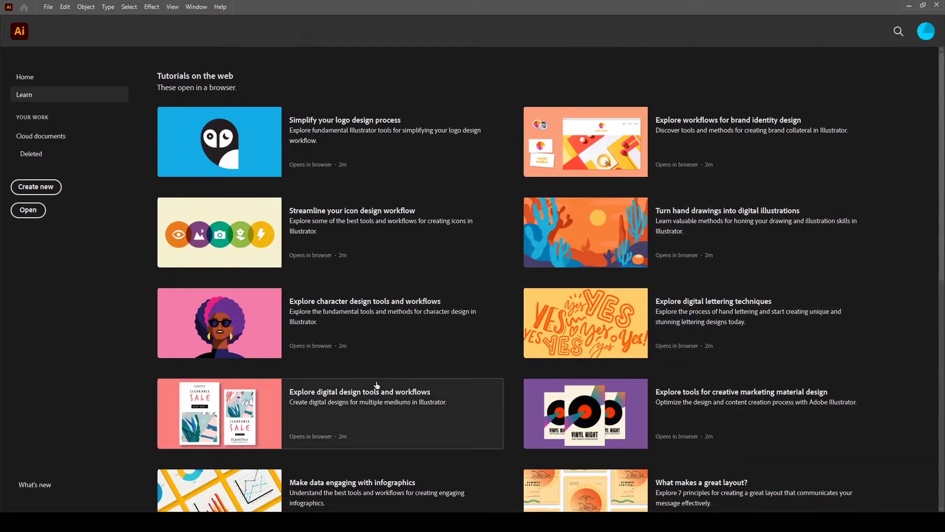
scroll(377, 382, down, 8)
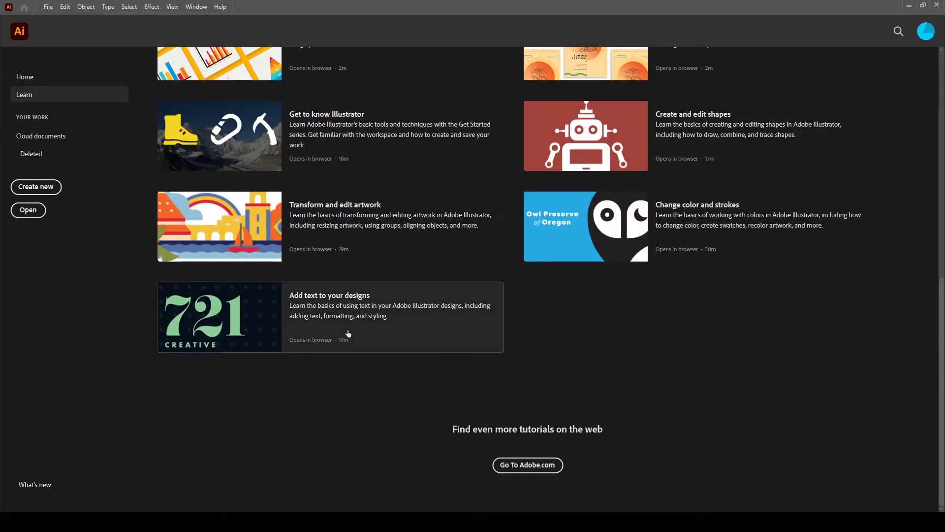
scroll(348, 330, up, 8)
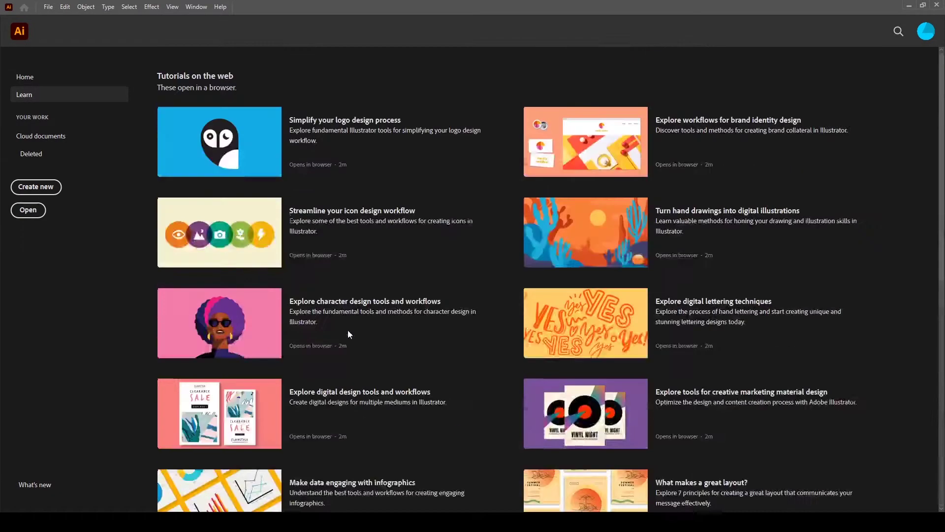
Step: Check the cloud and deleted documents sections, and start creating a new document
click(43, 138)
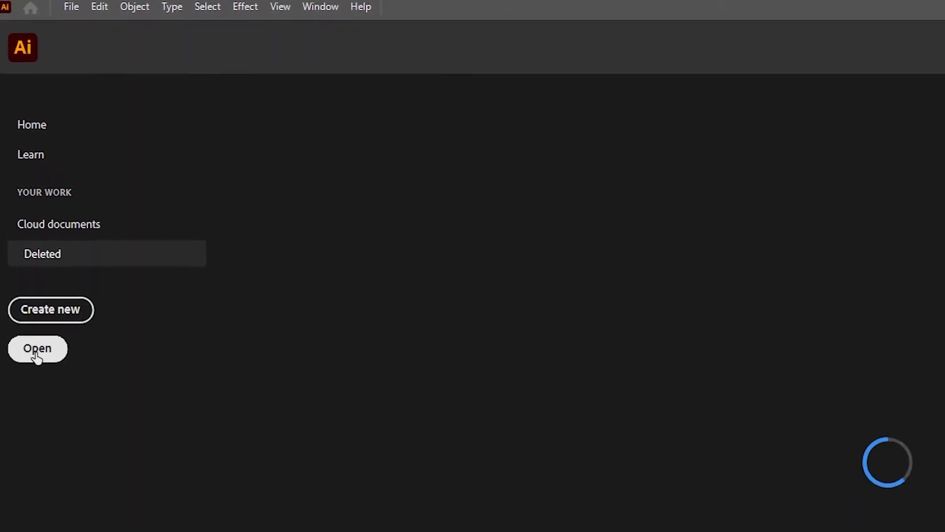
click(37, 358)
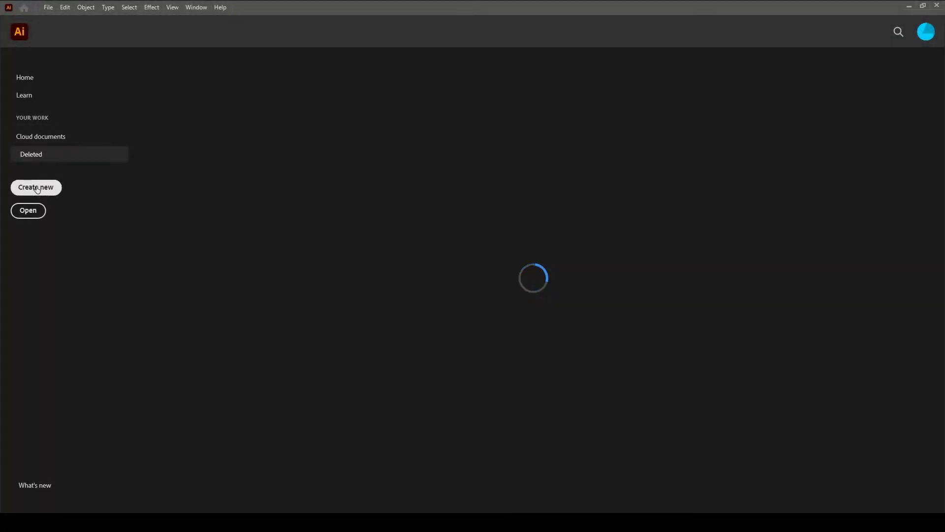
click(37, 189)
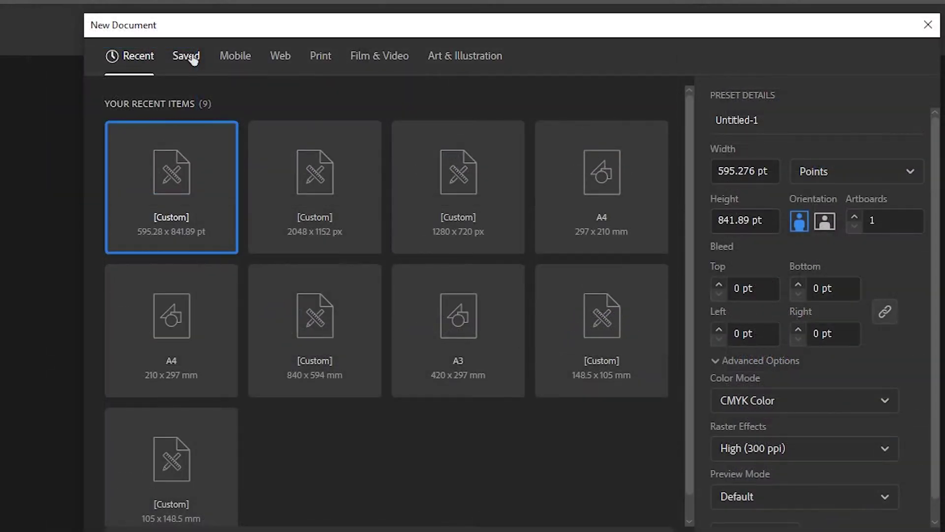
Step: Compare the Saved and Mobile categories for new documents, looking over the Mobile presets and templates
click(193, 58)
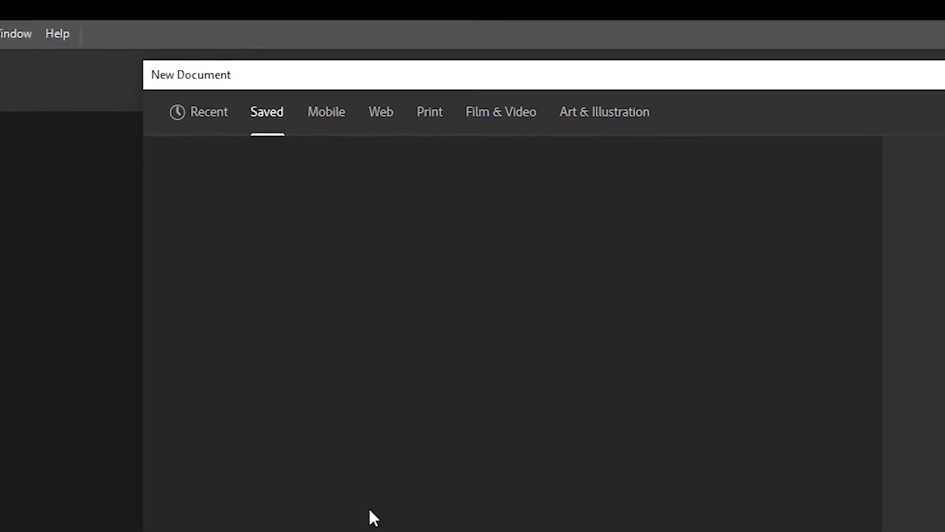
click(318, 126)
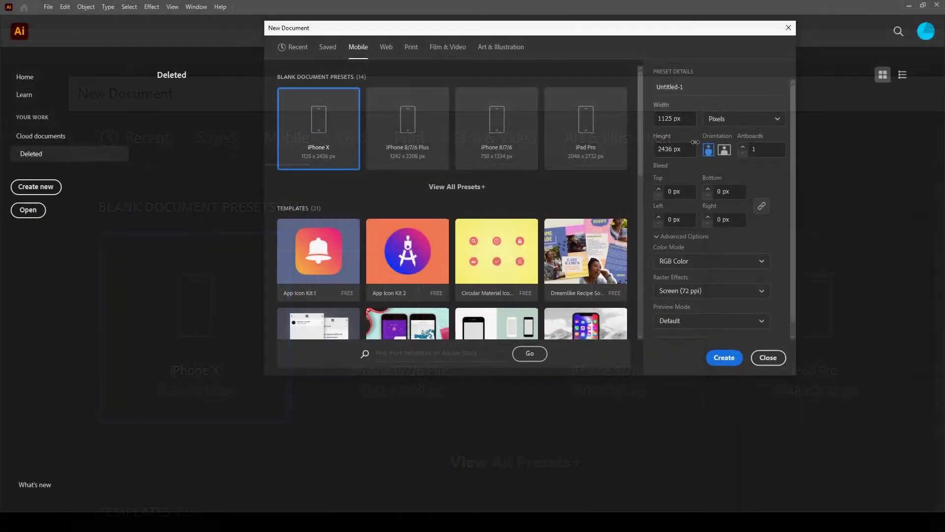
click(329, 49)
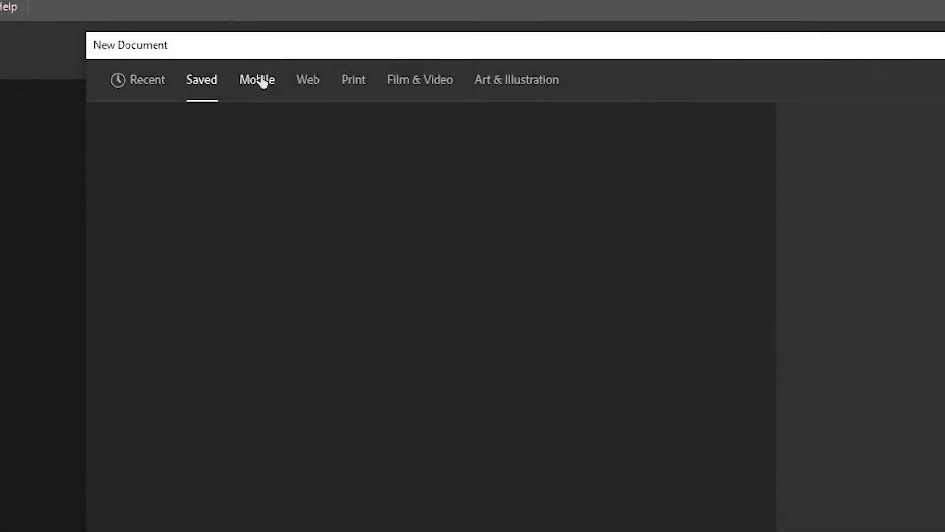
click(257, 80)
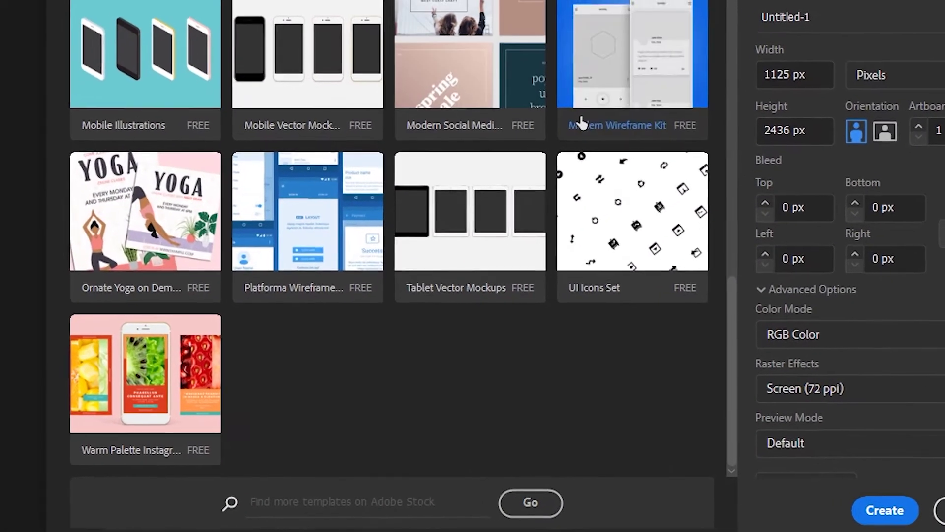
scroll(581, 120, up, 10)
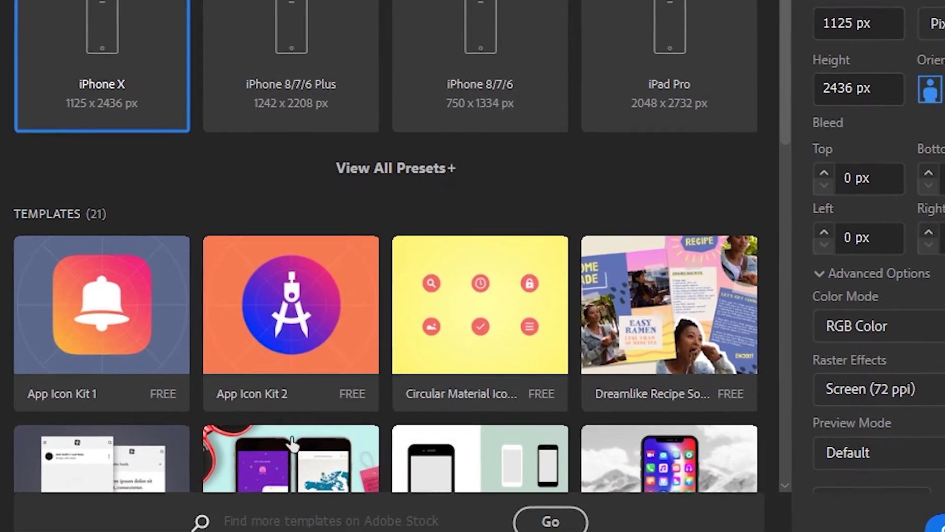
click(214, 2)
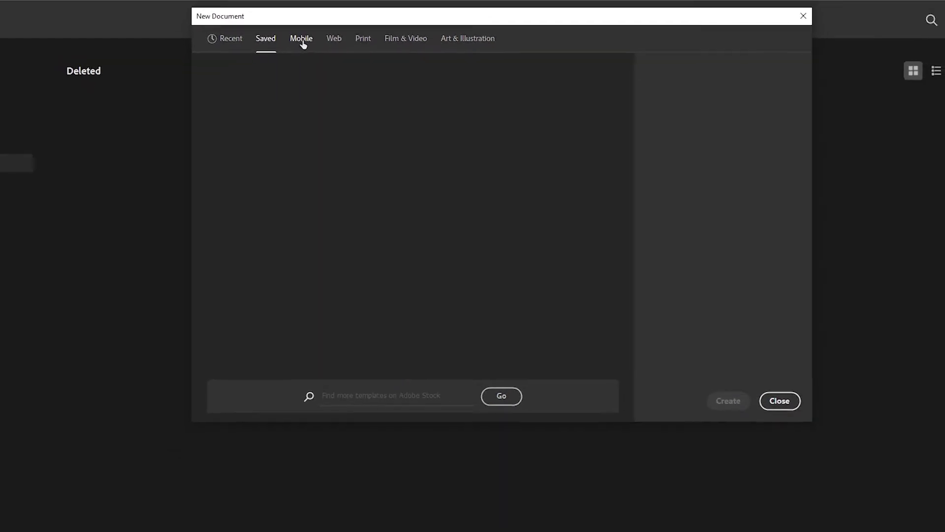
click(303, 40)
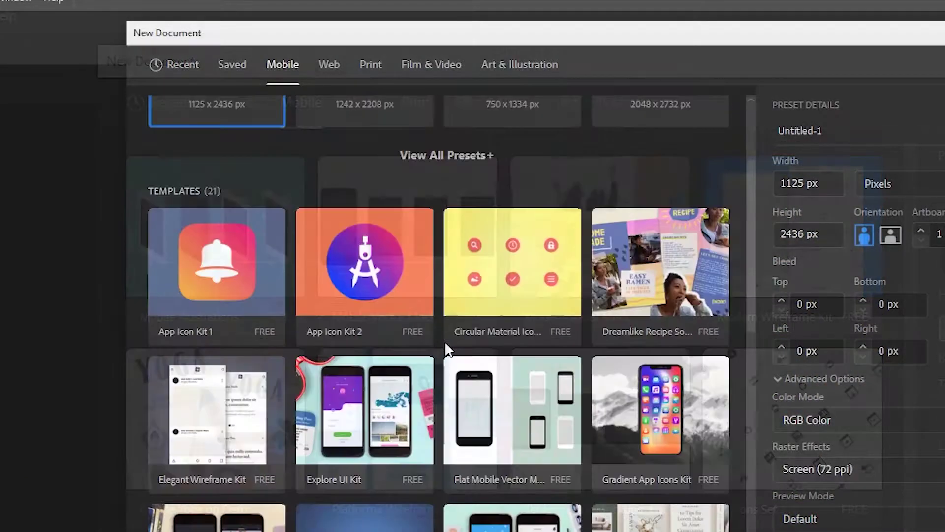
scroll(446, 344, up, 3)
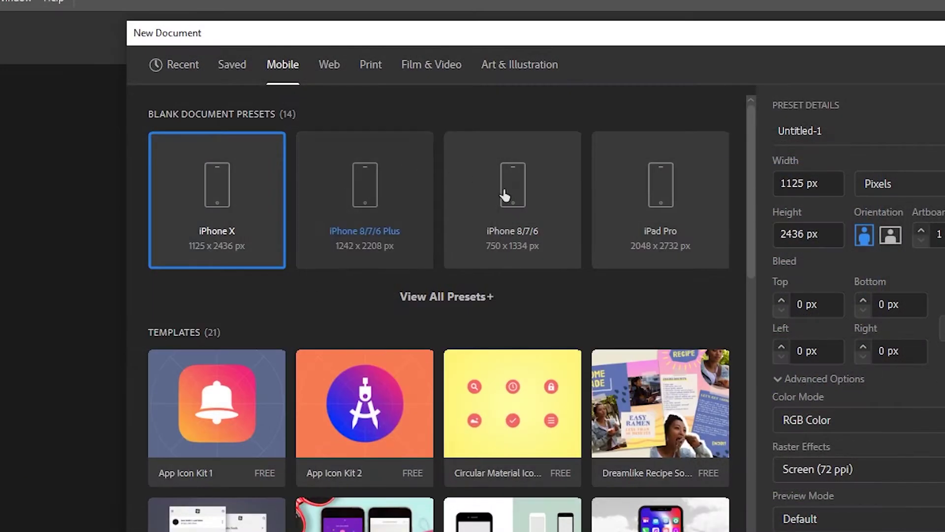
Step: Expand the Mobile category to all its blank document presets and look through them
click(460, 306)
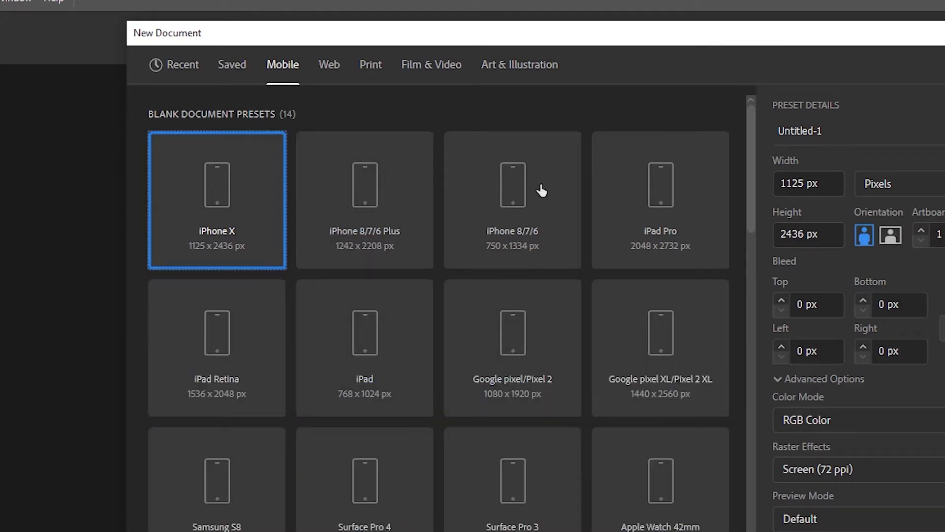
scroll(256, 338, down, 10)
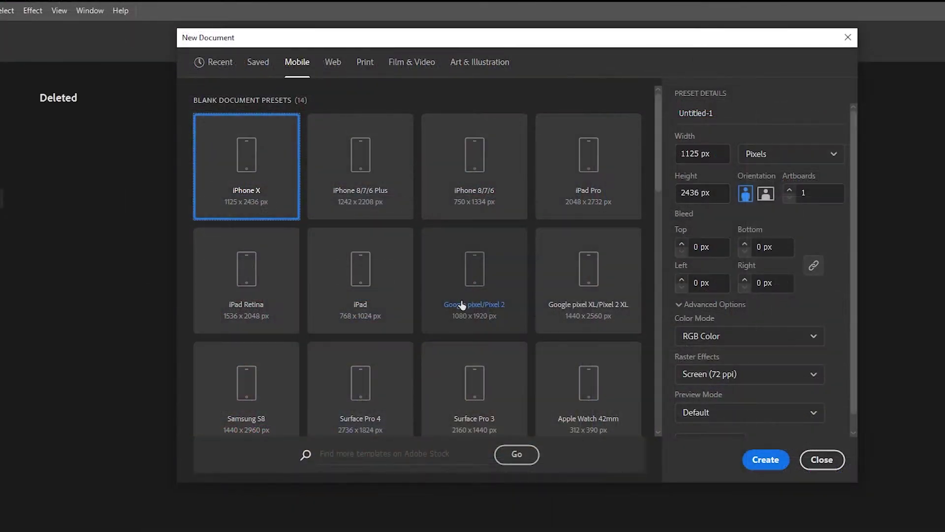
scroll(497, 294, down, 6)
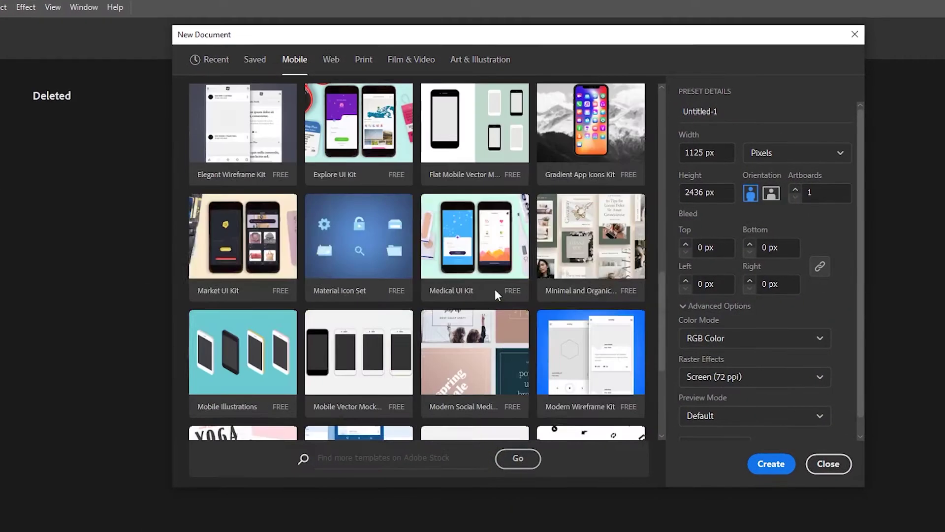
scroll(437, 257, up, 2)
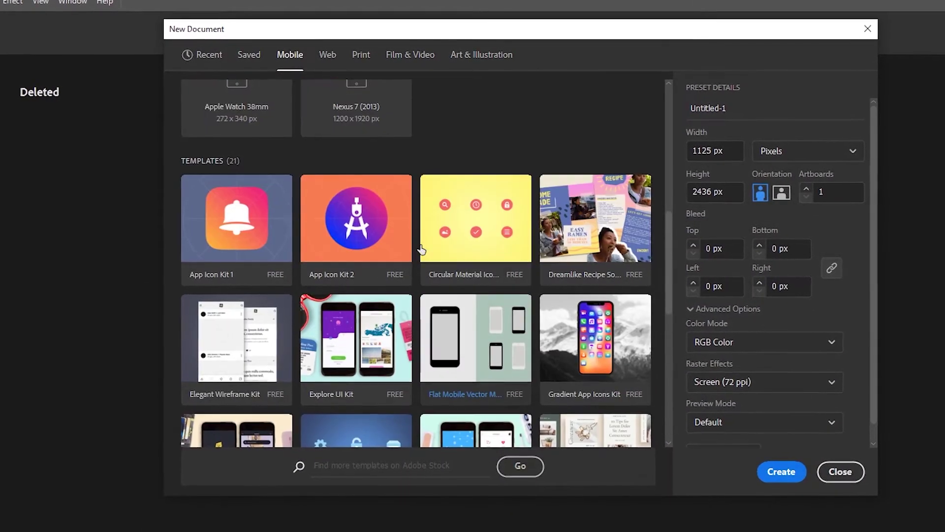
scroll(419, 249, up, 2)
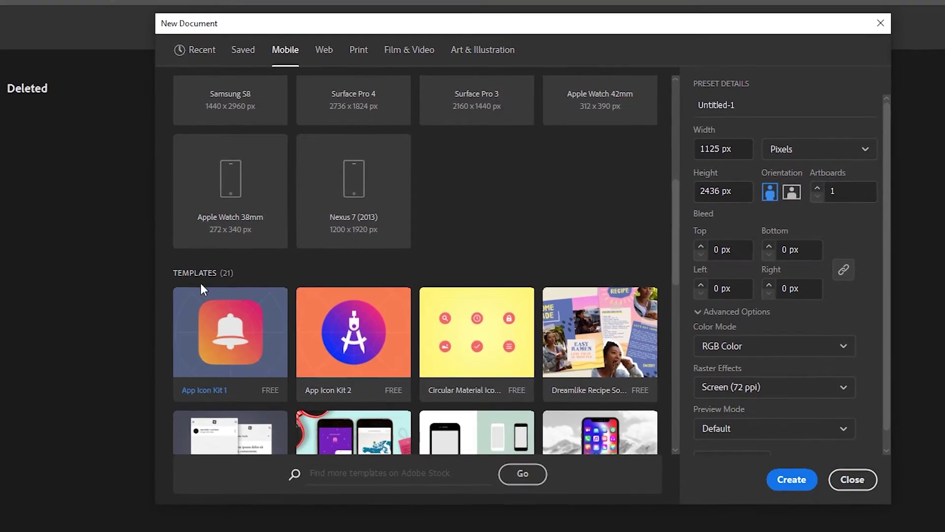
Step: Examine the free Mobile templates down to the end of the list and return to the blank presets
scroll(433, 310, down, 2)
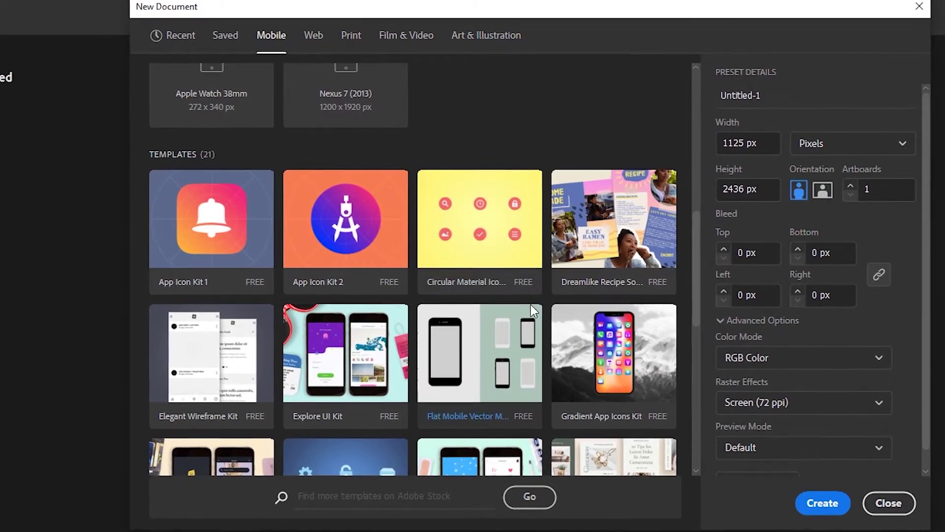
scroll(333, 289, down, 5)
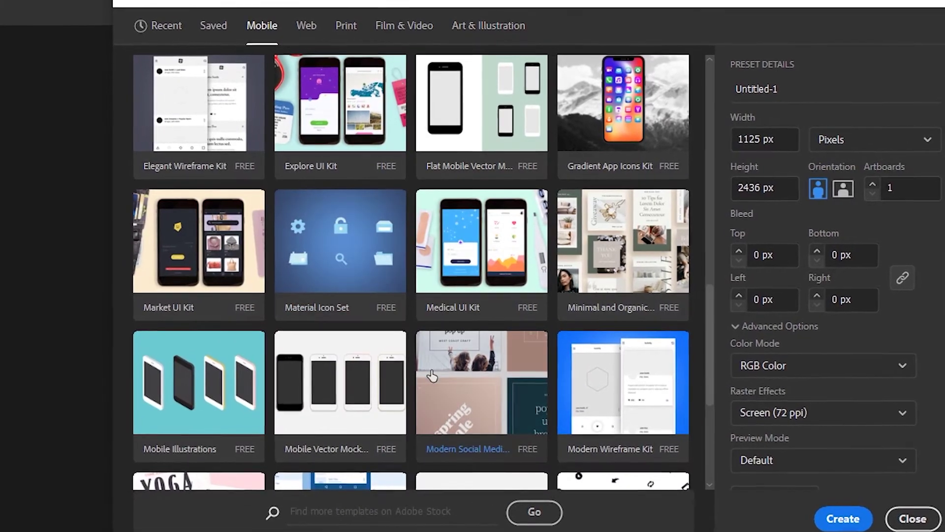
scroll(424, 394, down, 3)
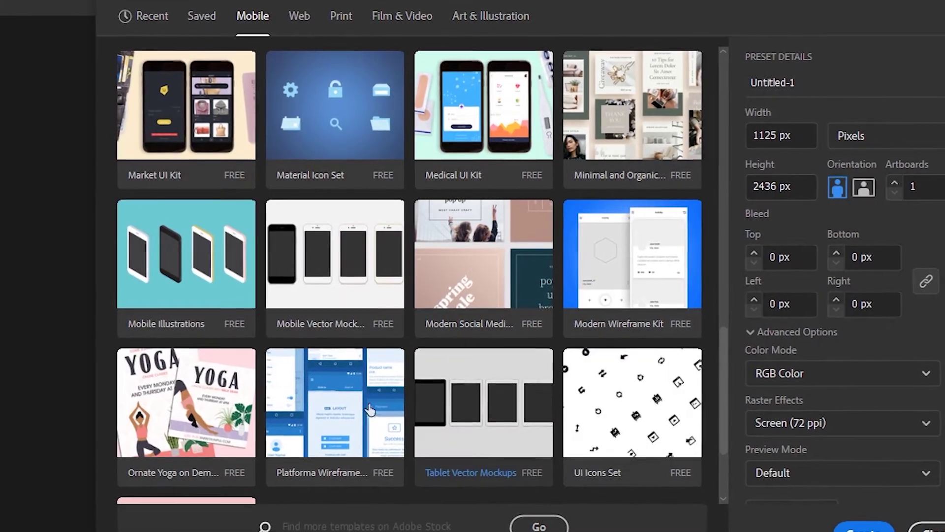
scroll(457, 343, down, 3)
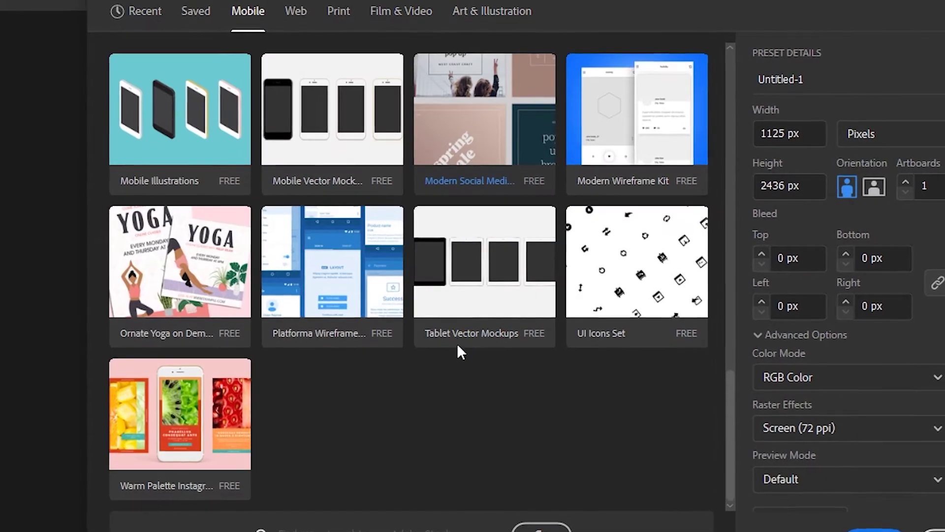
scroll(418, 362, up, 10)
scroll(428, 374, up, 5)
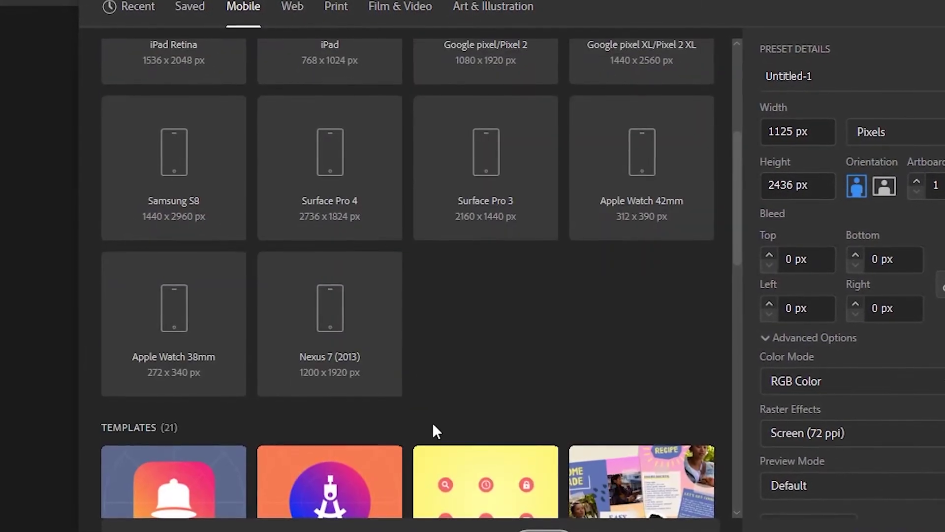
scroll(438, 414, down, 3)
scroll(404, 226, up, 8)
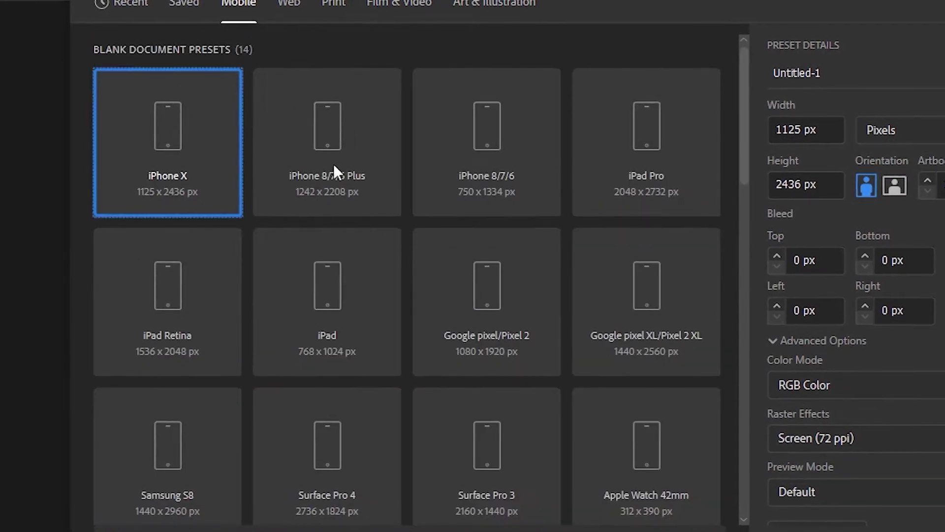
Step: Show all blank document presets of the Web category and look through them and the Web templates
click(297, 12)
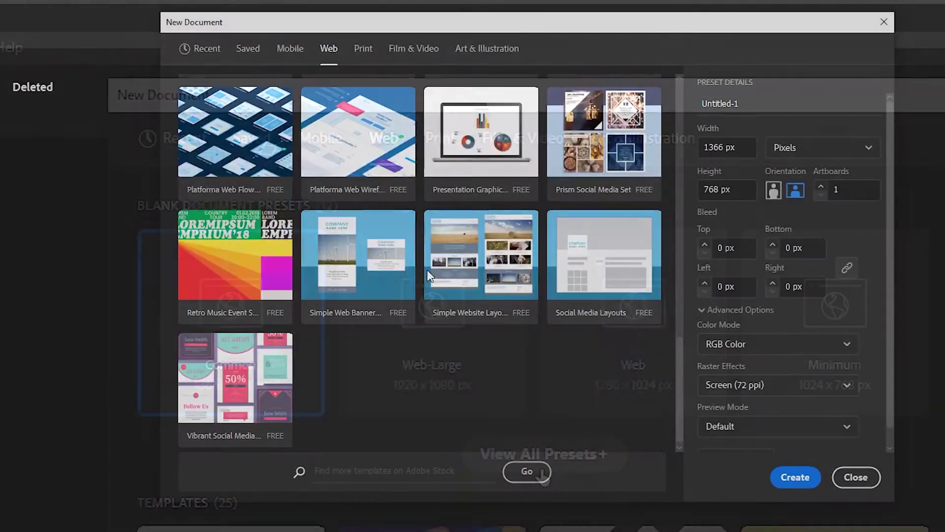
scroll(427, 272, up, 5)
scroll(429, 274, up, 5)
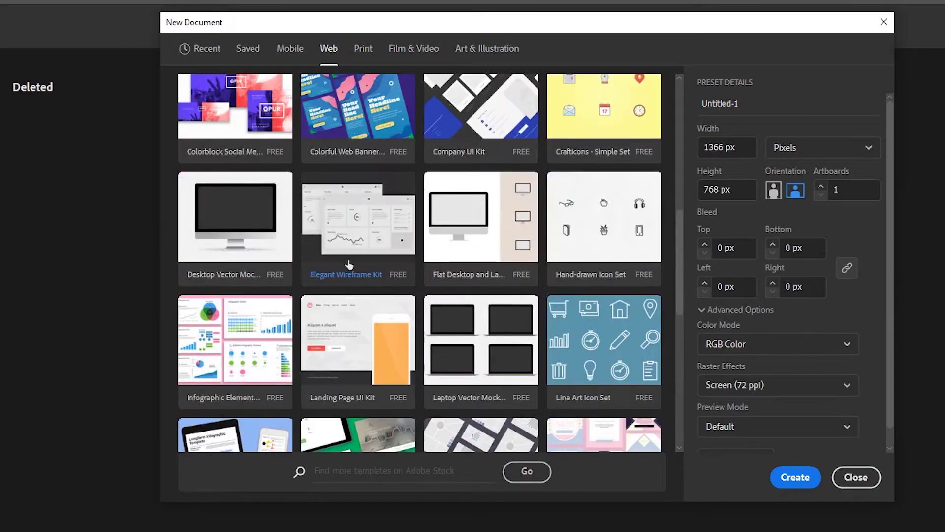
scroll(433, 281, up, 4)
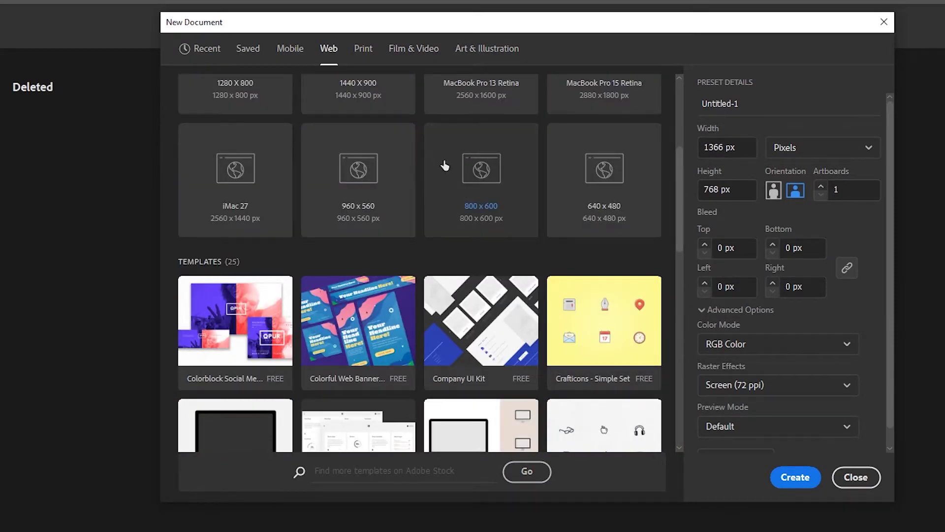
scroll(445, 166, up, 3)
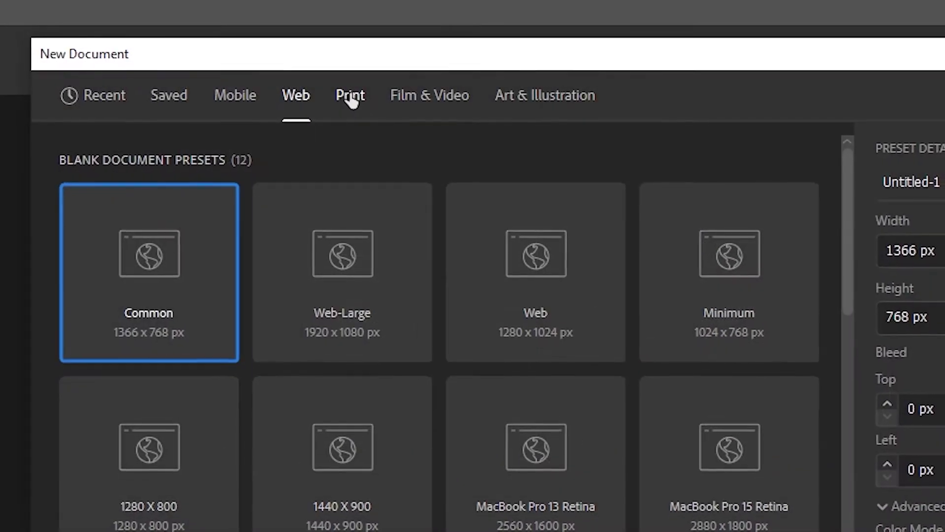
Step: Show all blank document presets of the Print category and look over the Film & Video category
click(352, 98)
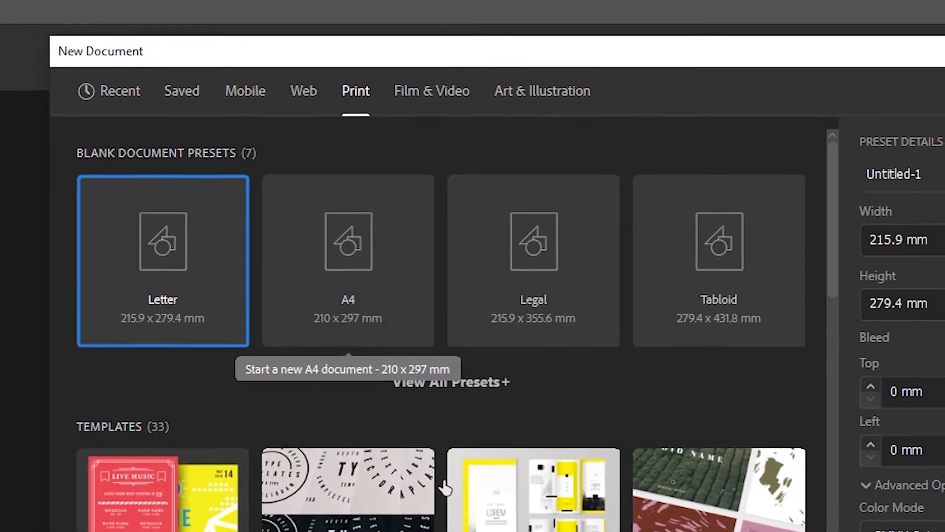
click(465, 383)
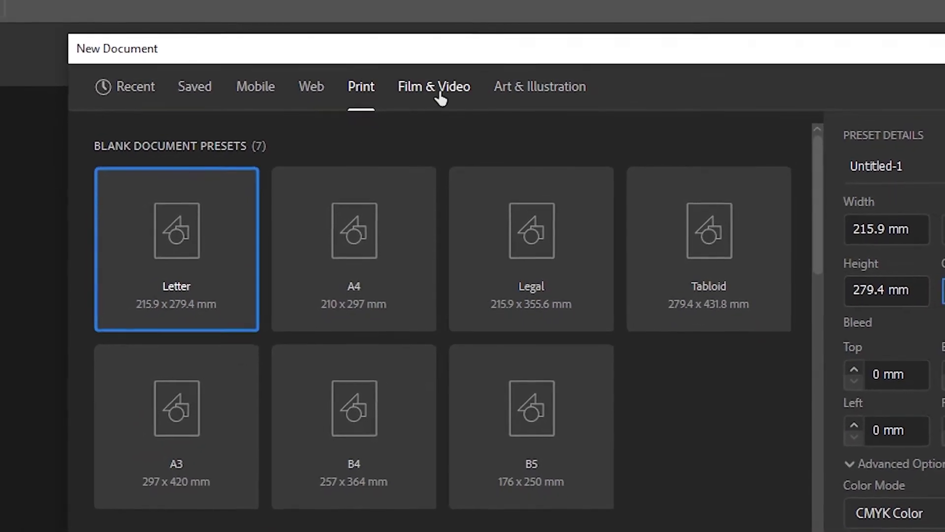
click(439, 94)
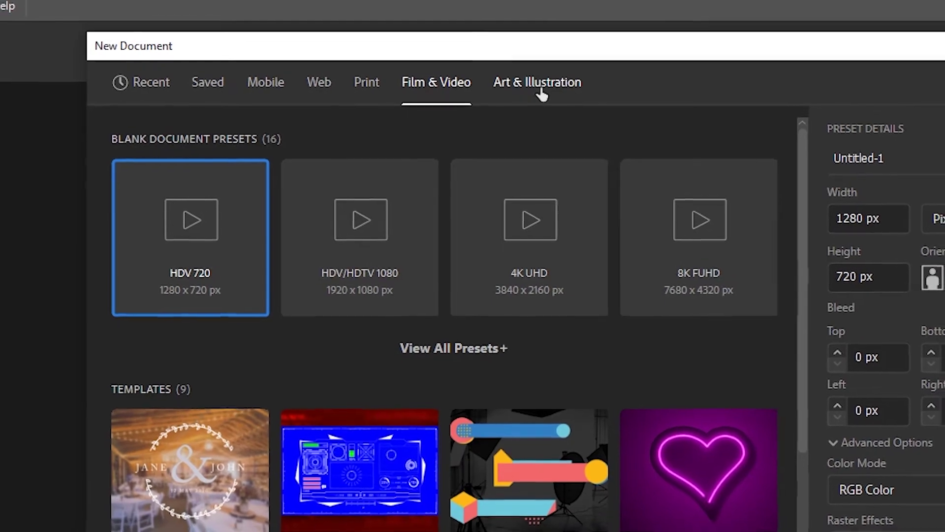
Step: Show all Art & Illustration presets, look through them and the templates, and return to the start of the list
click(541, 91)
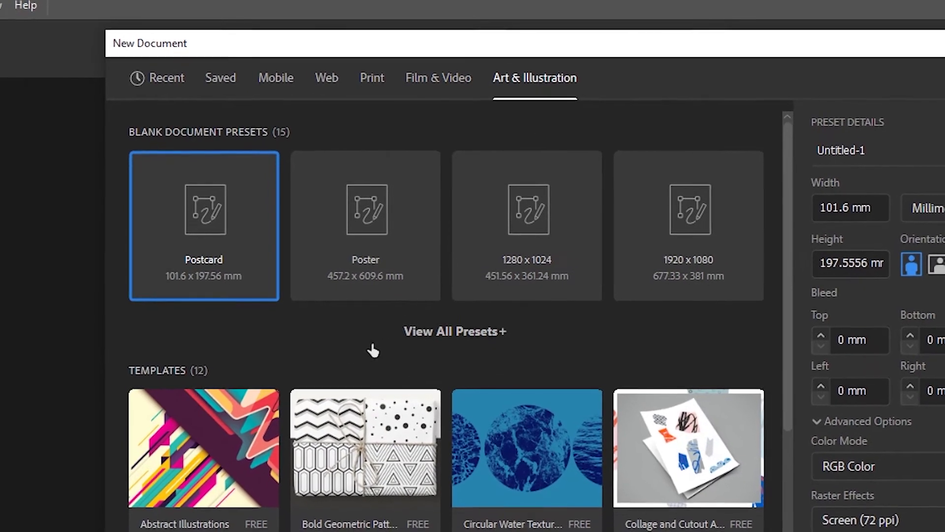
click(441, 335)
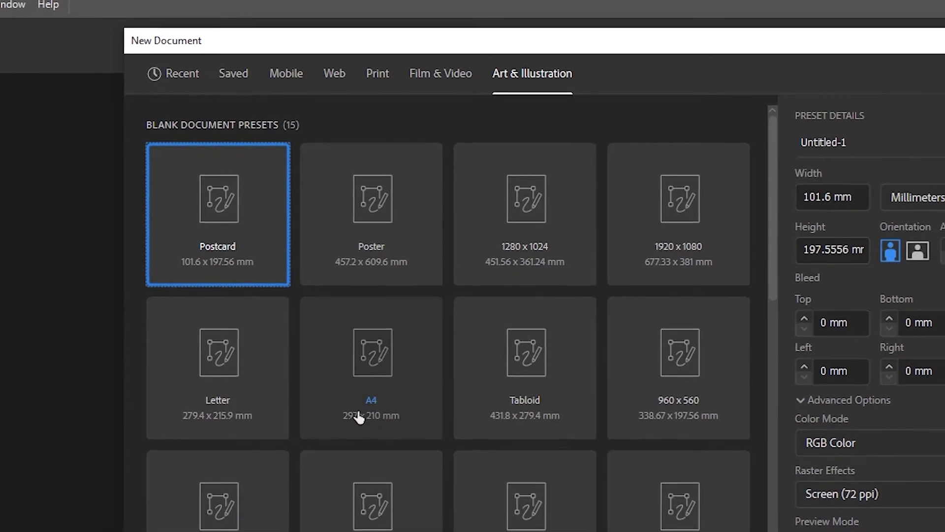
scroll(359, 418, down, 3)
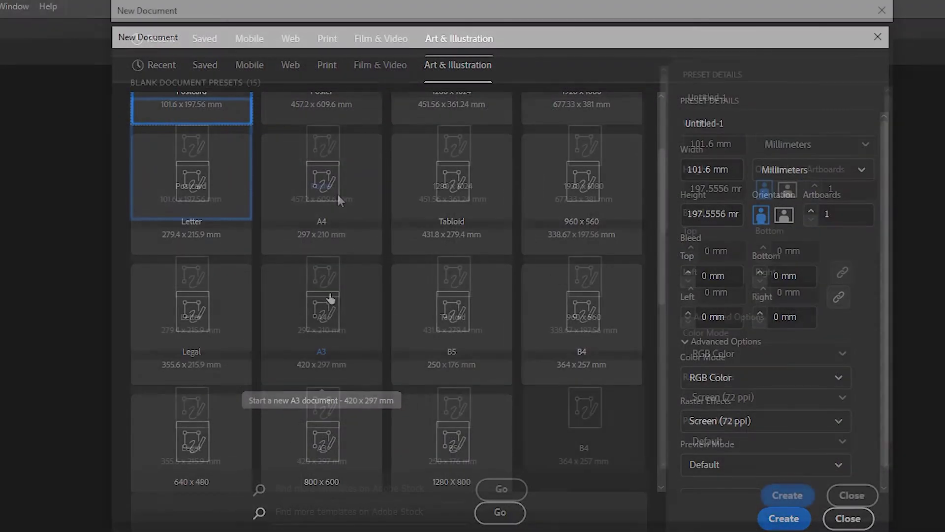
scroll(325, 296, down, 5)
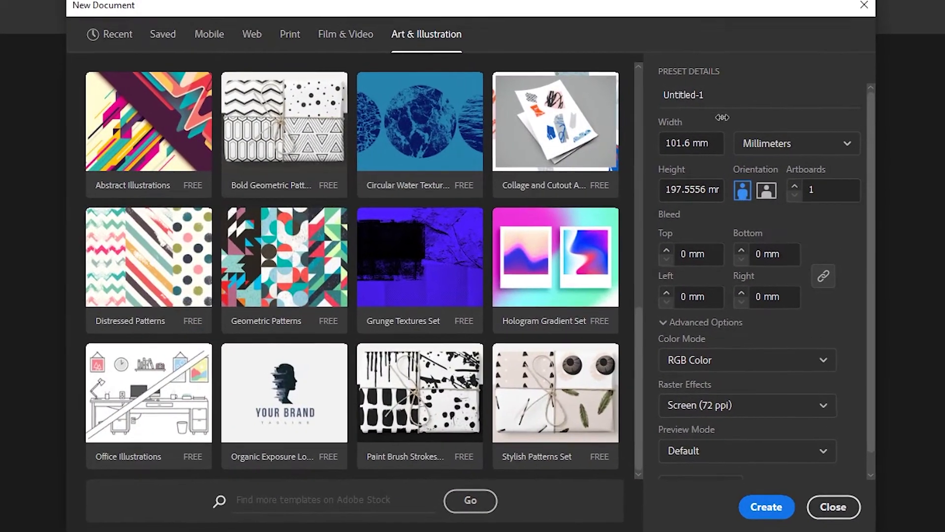
scroll(408, 200, up, 10)
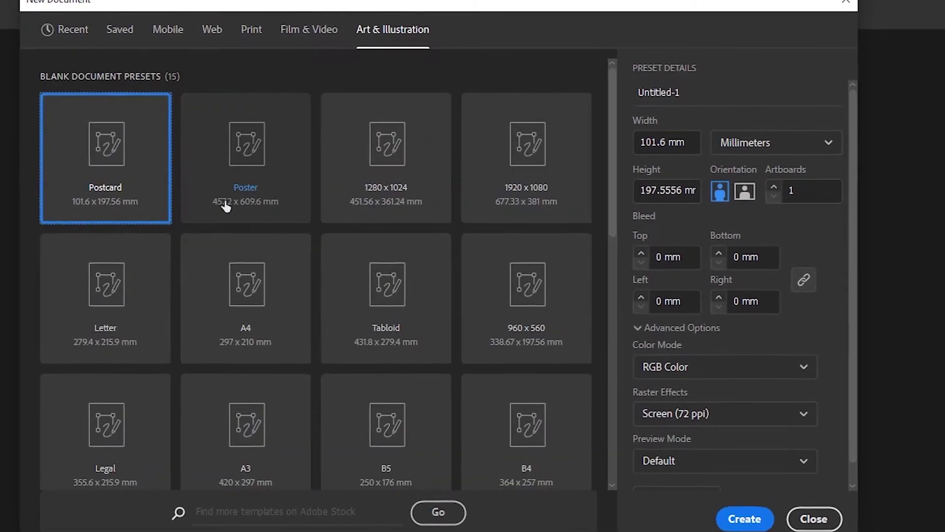
Step: Choose the A4 preset from Art & Illustration and name the document "example"
click(237, 321)
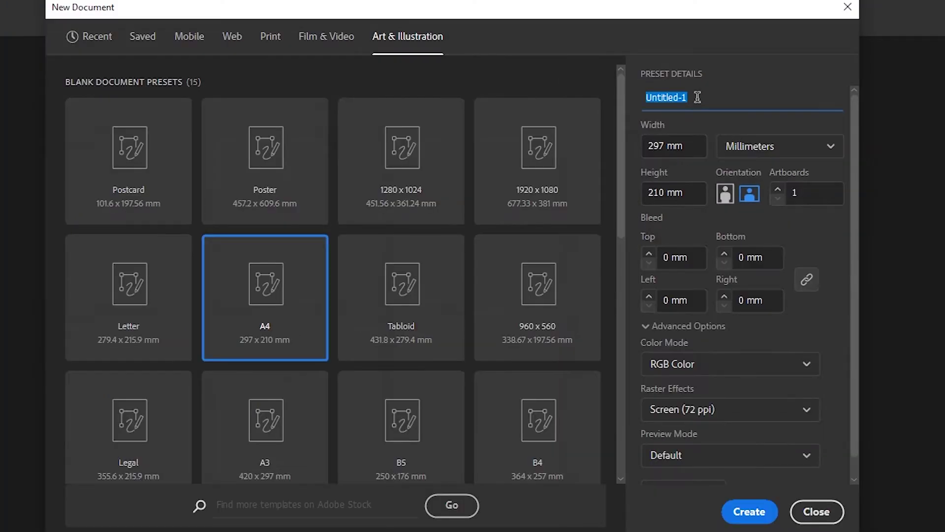
text(example)
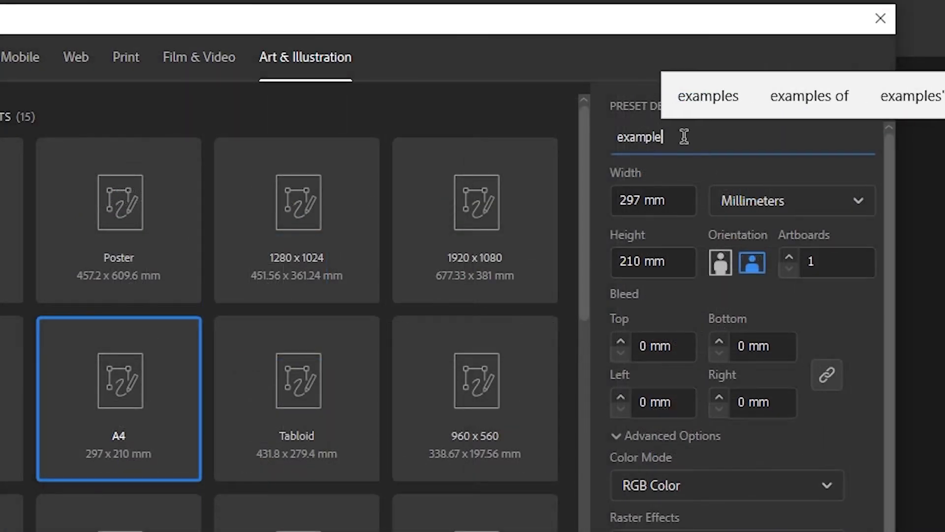
Step: Try resizing by calculation, dividing the A4 width by 2 and doubling the height, and restore the size to 297 x 210 mm
click(675, 202)
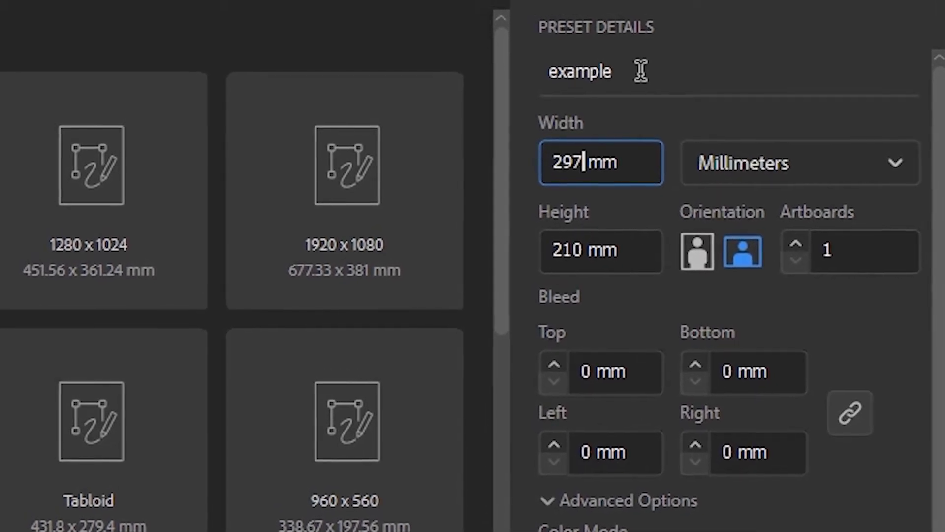
text(/)
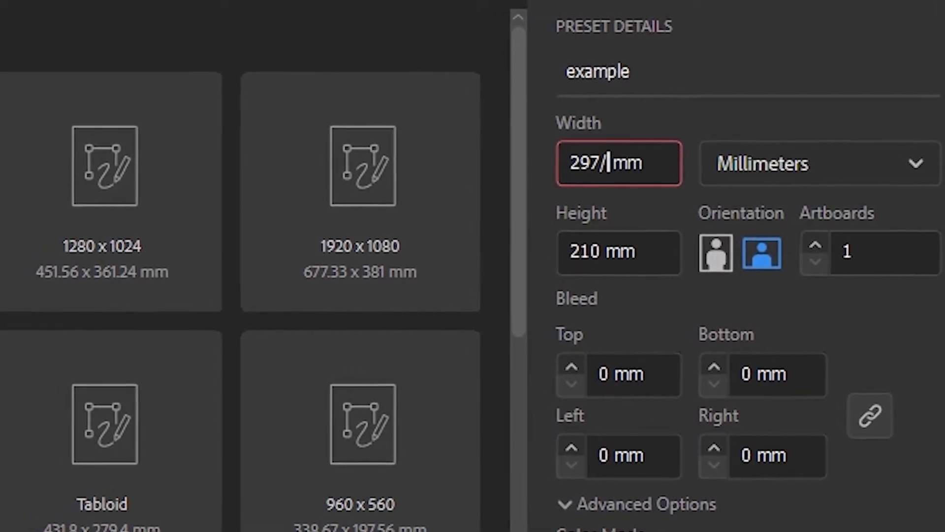
text(2)
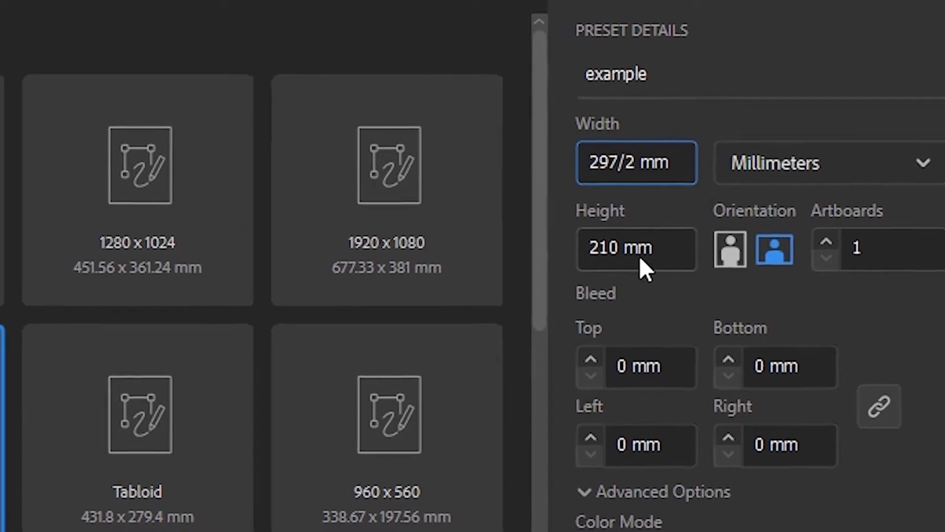
click(757, 91)
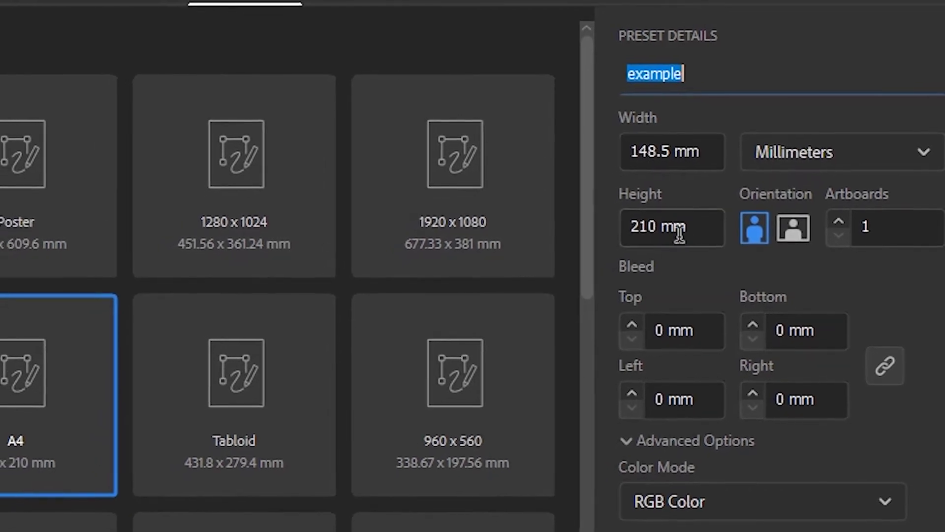
click(663, 226)
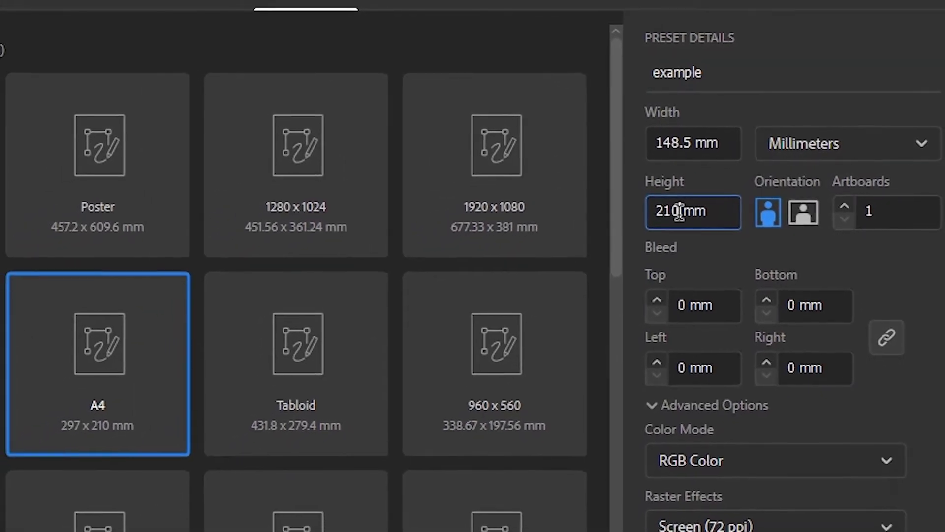
text(*)
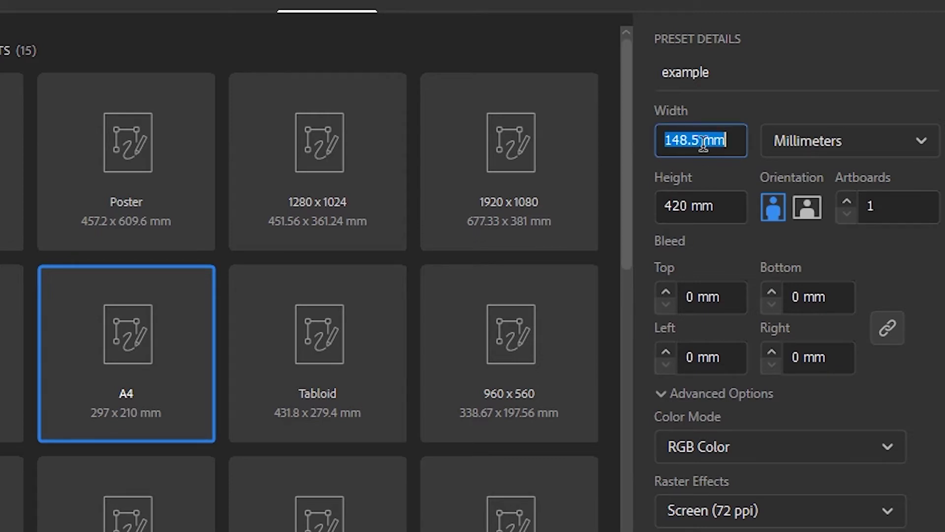
click(704, 142)
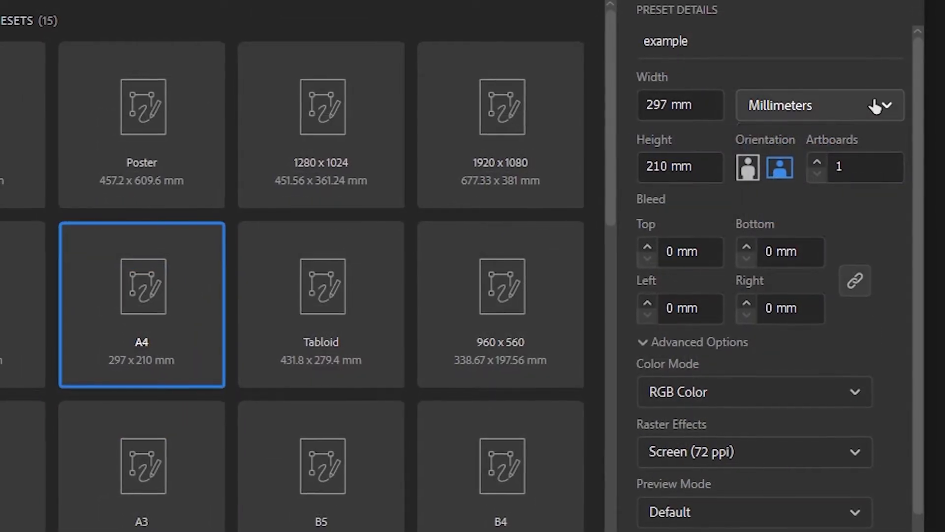
Step: Change the document's units to Pixels and look over the other available units
click(876, 105)
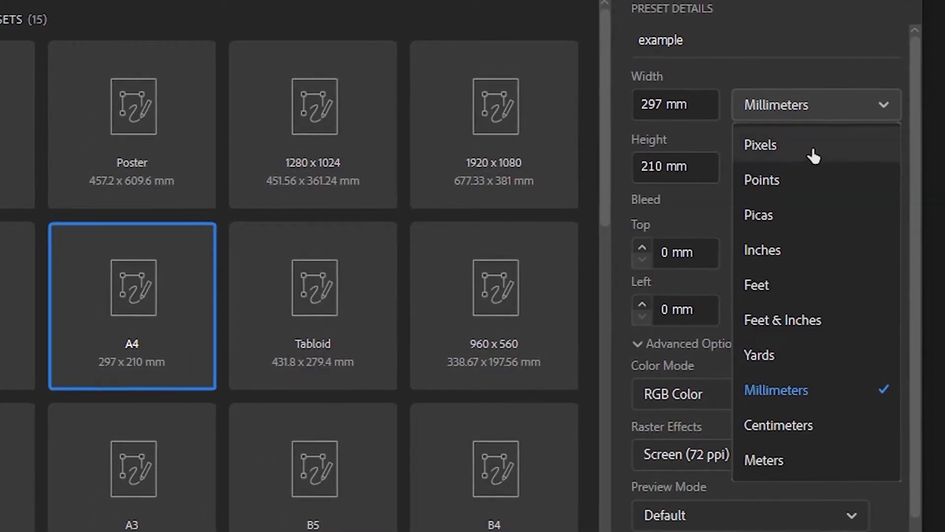
click(812, 147)
click(810, 106)
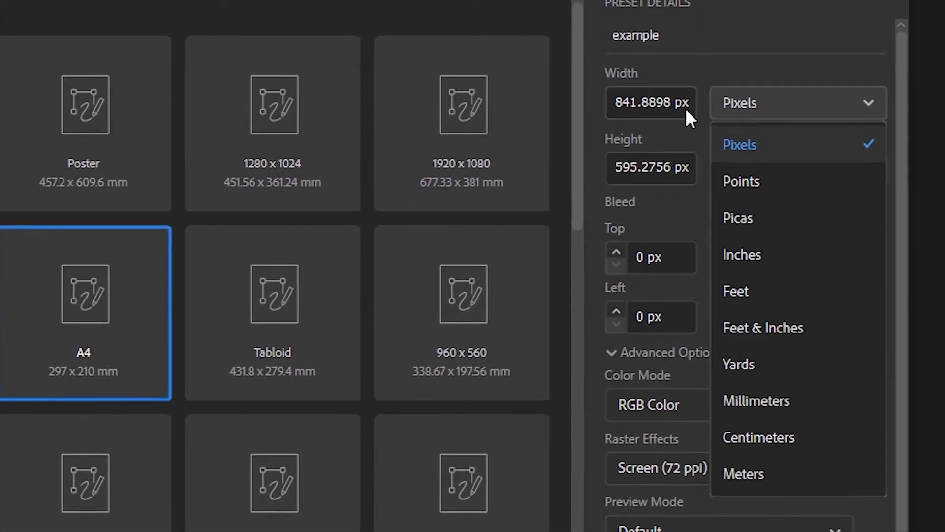
Step: Try the width in millimetres, replace it with 5 cm, and switch the orientation to landscape
click(686, 108)
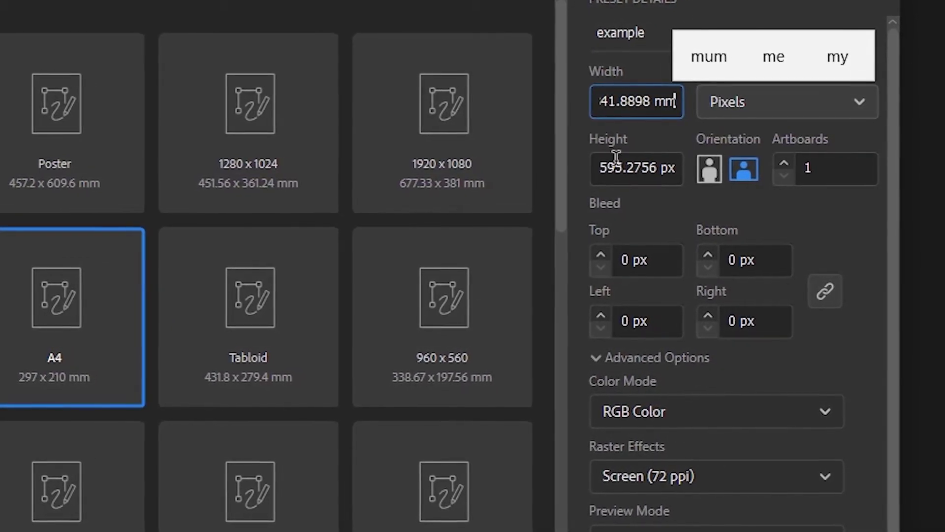
key(Return)
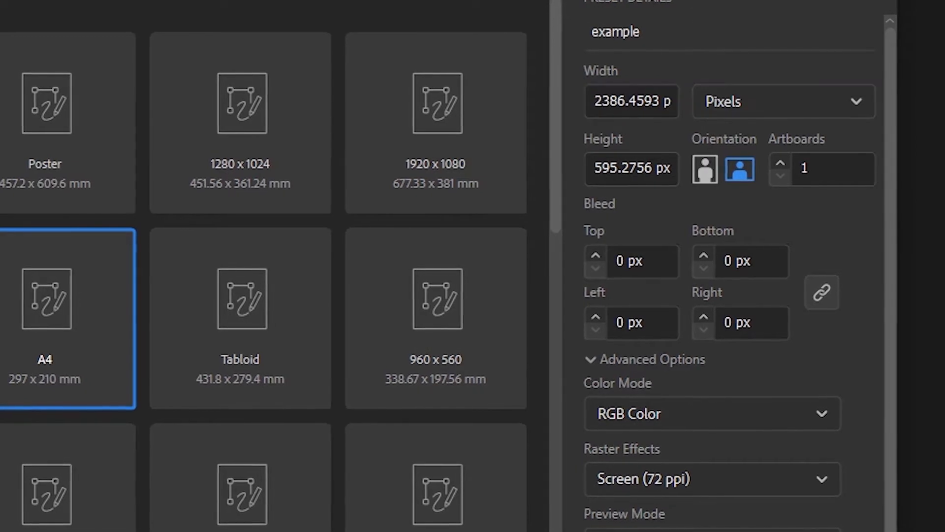
click(659, 101)
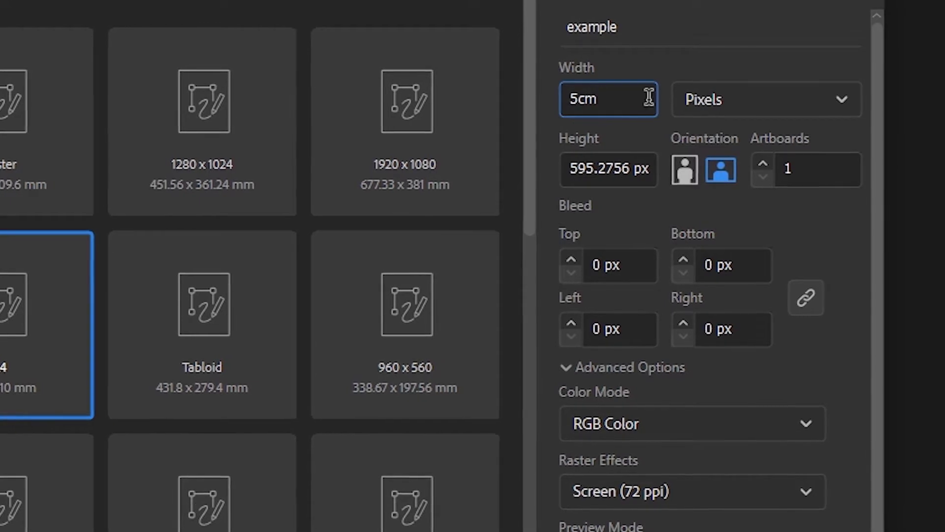
key(Return)
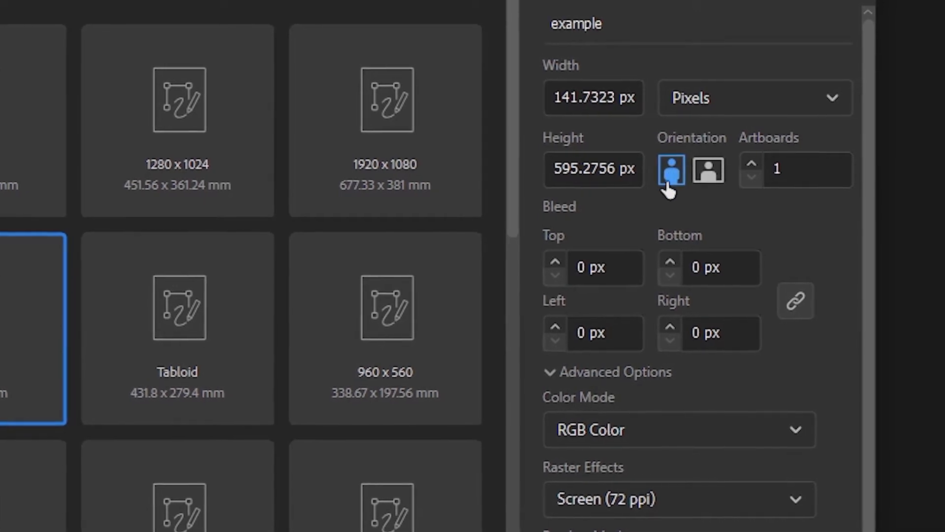
click(705, 172)
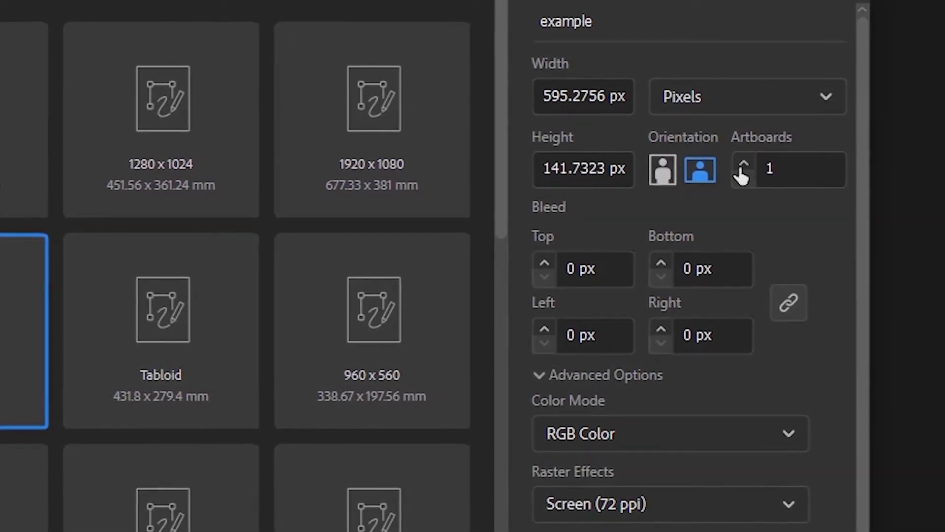
Step: Try raising the number of artboards and return it to 1
click(742, 166)
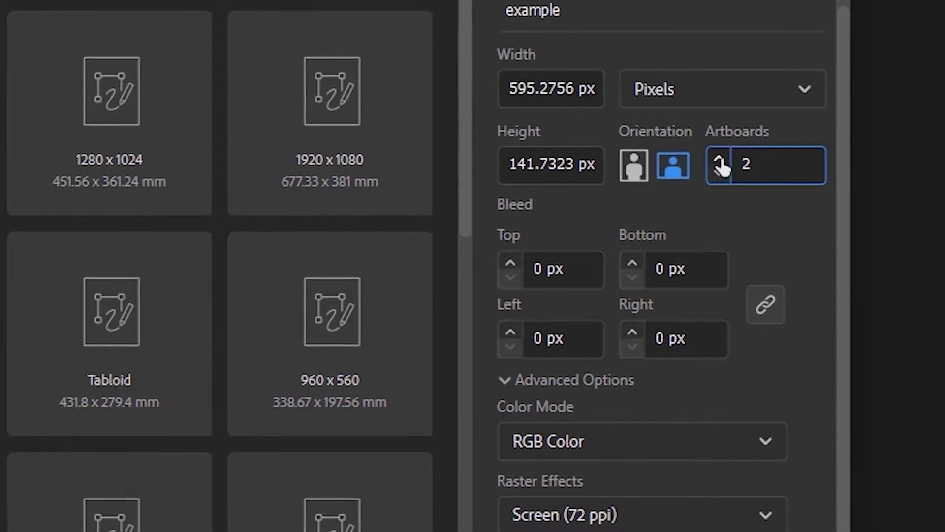
click(719, 160)
click(719, 172)
click(719, 172)
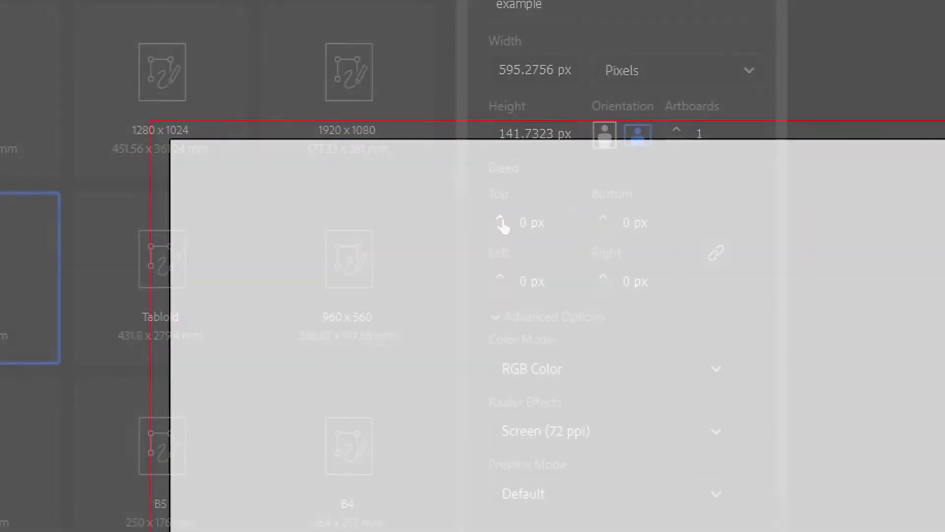
Step: Set the document's bleed to 5 px on all four sides
click(499, 219)
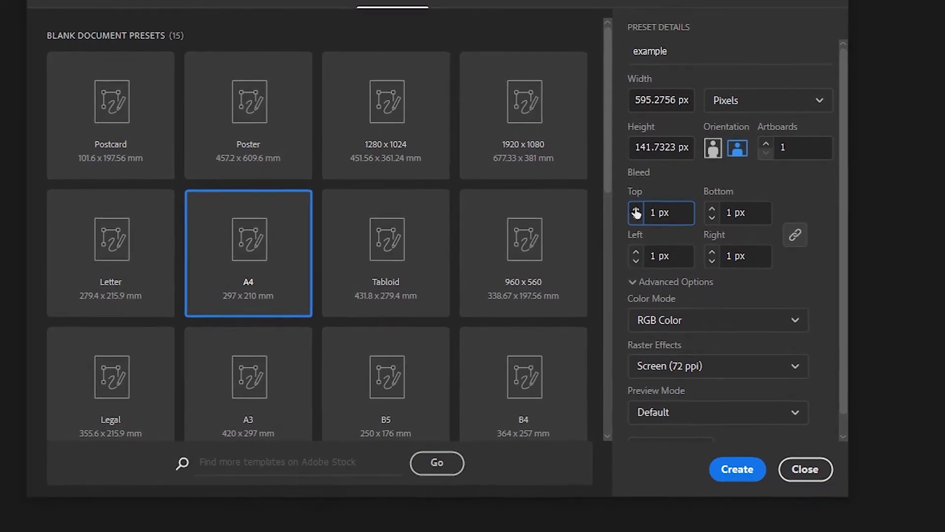
click(635, 211)
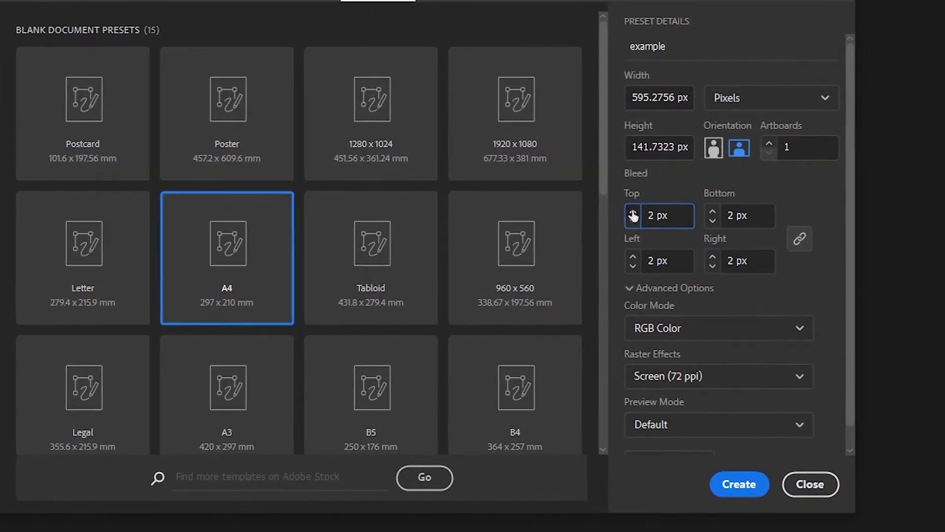
click(635, 211)
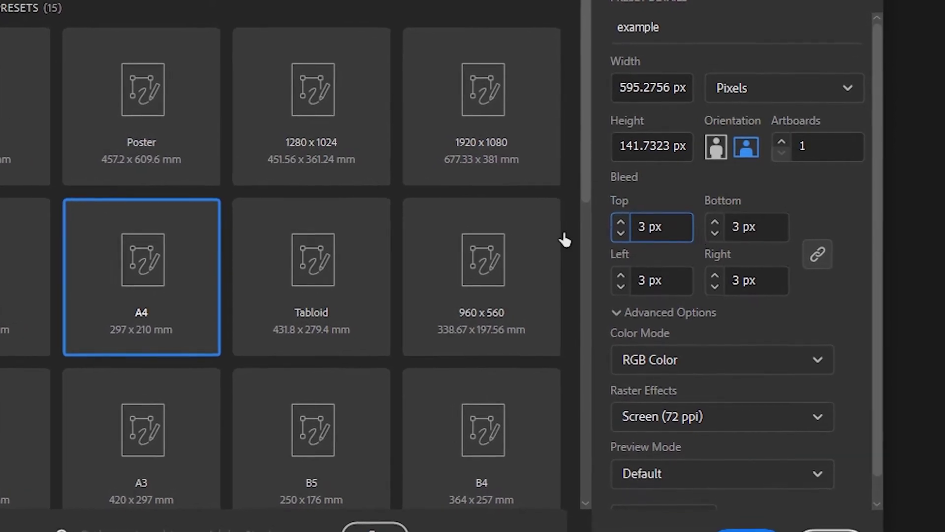
click(620, 233)
click(824, 261)
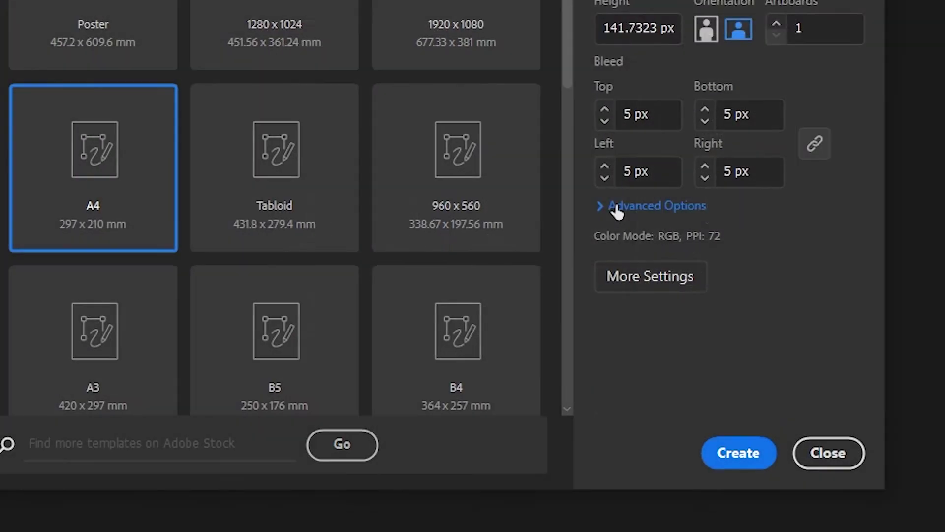
Step: Expand the advanced options and open the color mode choices
click(665, 224)
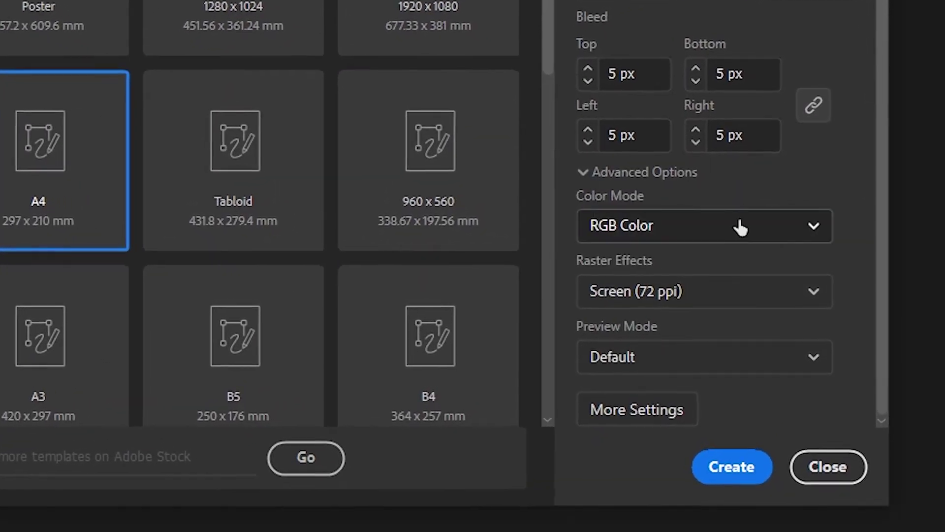
click(736, 228)
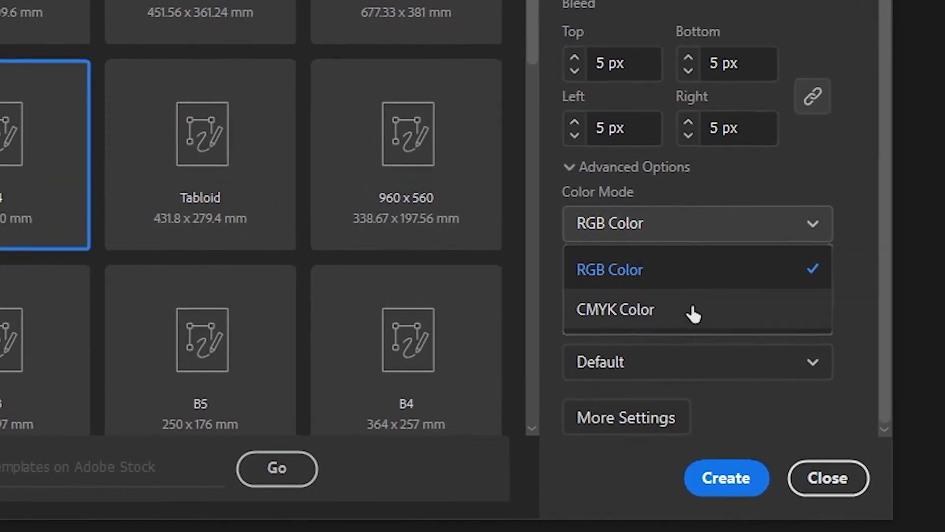